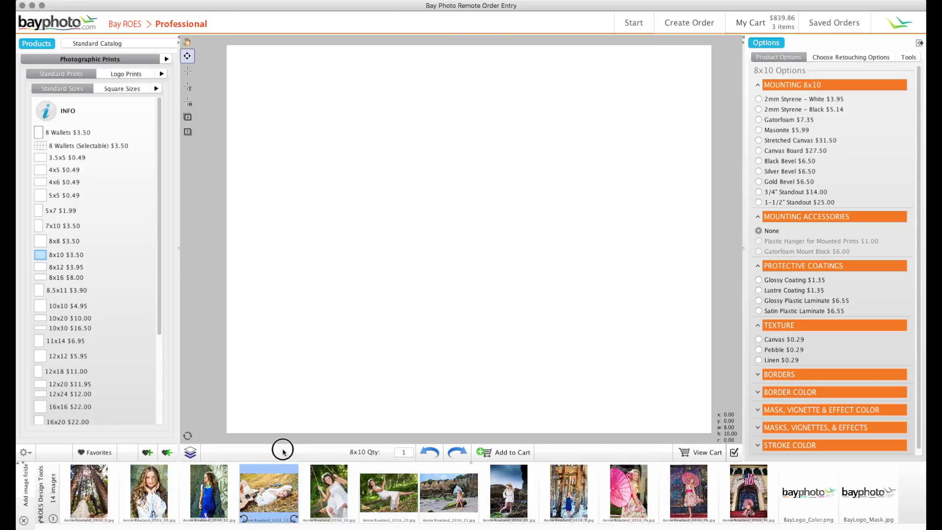
Fill the 8x10 print with the photo of the woman lying with a guitar and draw a text node across its lower-right area.
drag(283, 451, 341, 345)
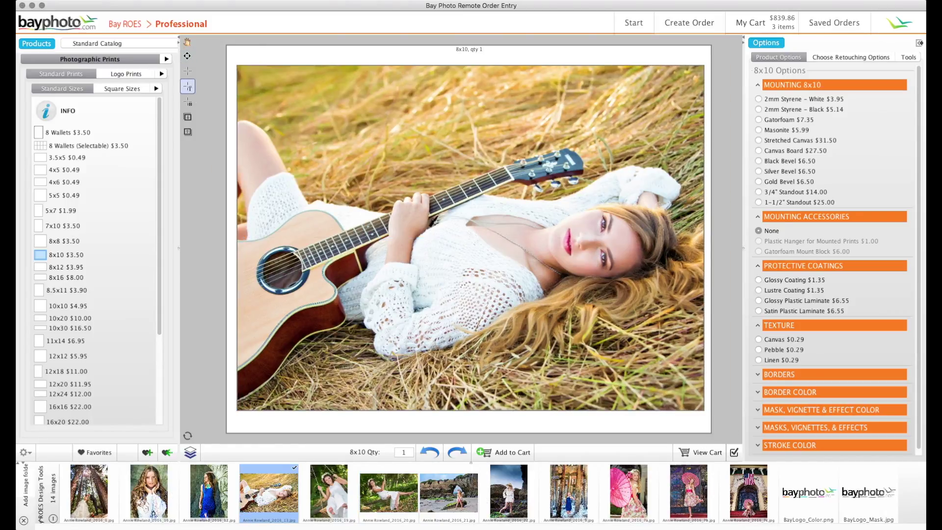
drag(482, 348, 689, 403)
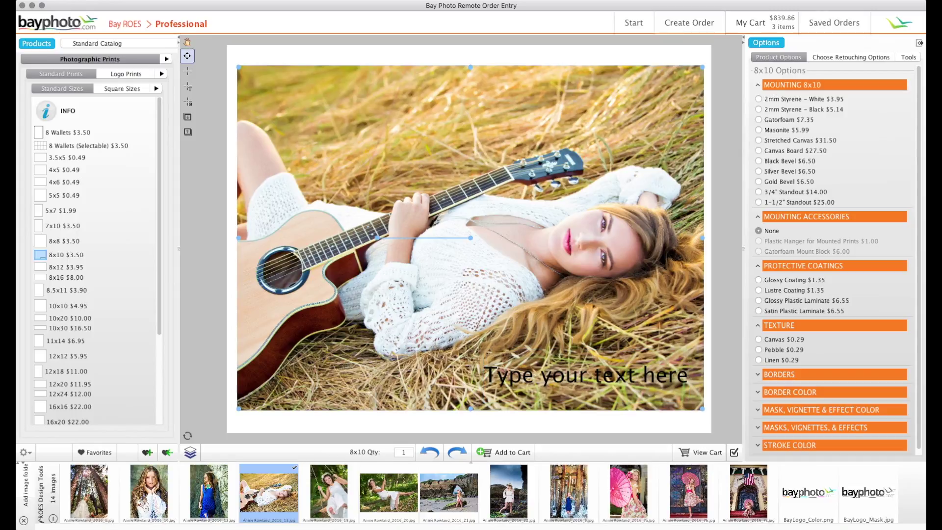
Replace the placeholder text with the subject's first name followed by 2017, and choose a different font for it.
click(908, 57)
click(828, 91)
text(J)
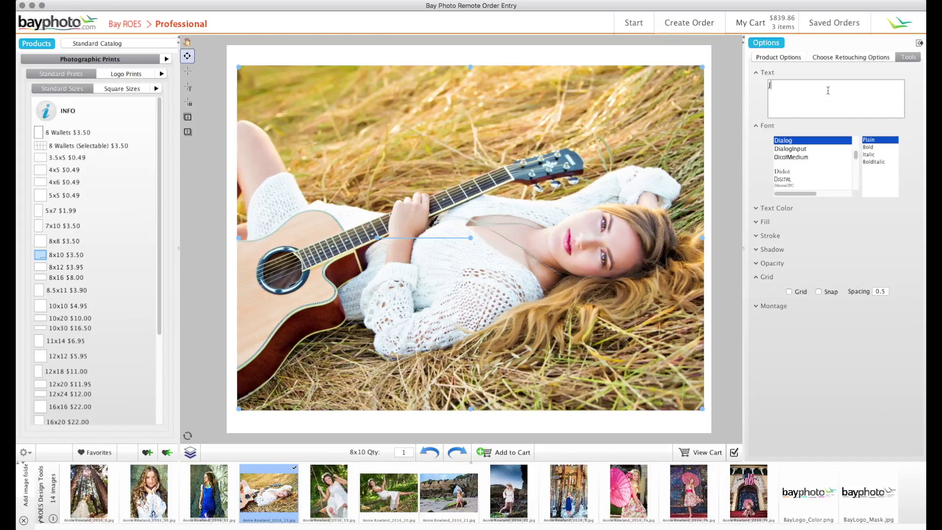
text(anette )
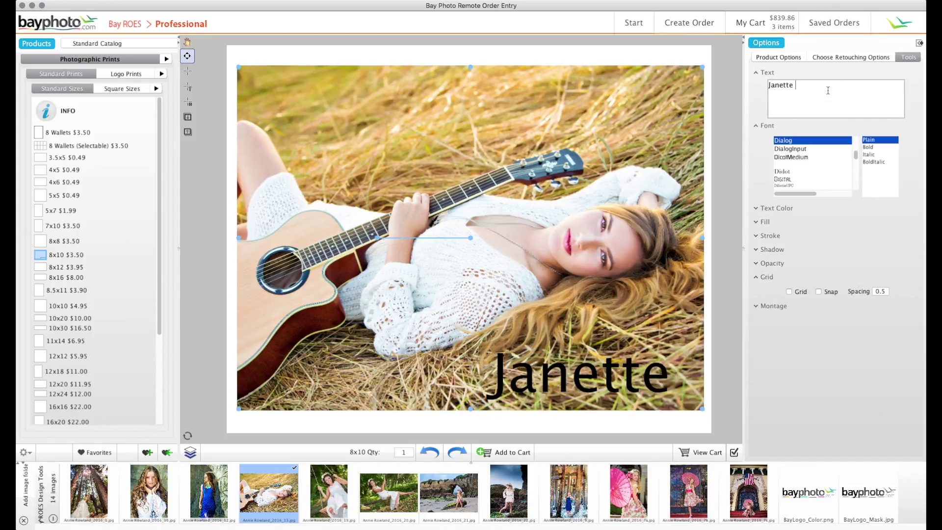
text(2017)
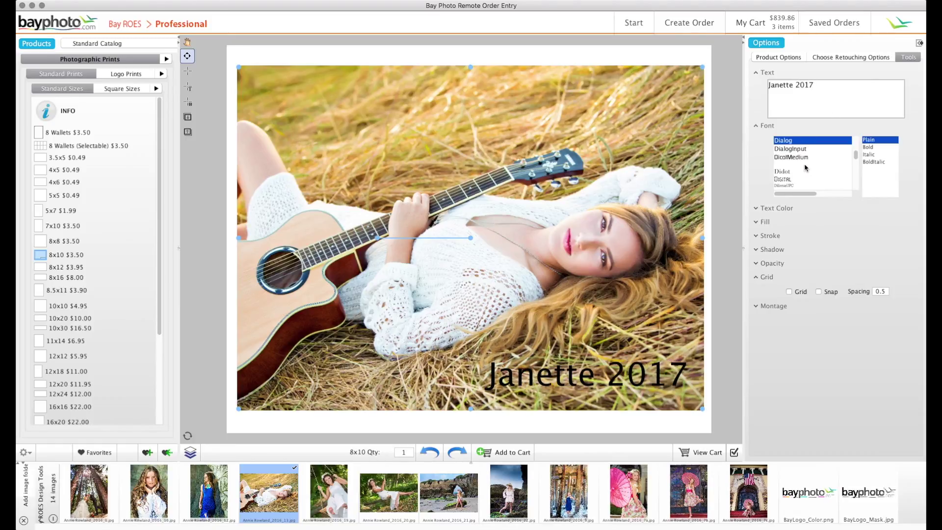
drag(855, 155, 856, 163)
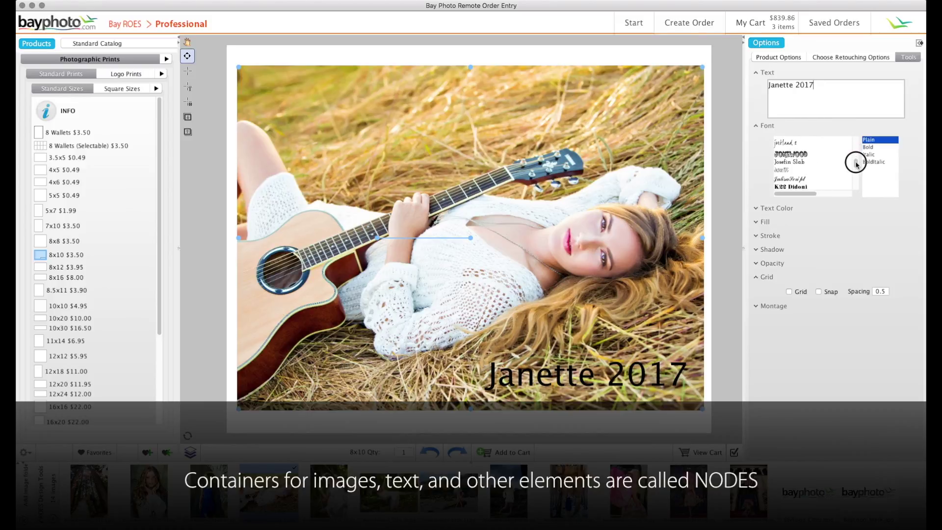
click(804, 162)
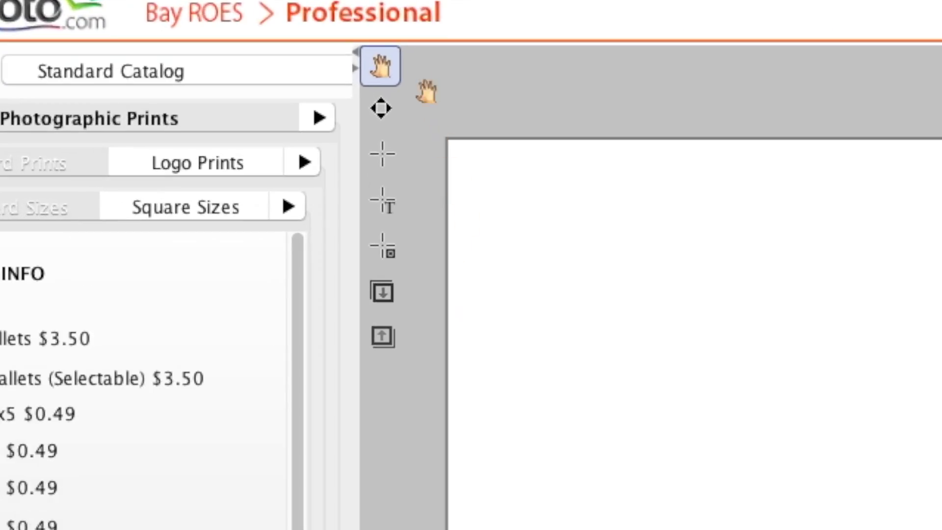
Draw an image node about 4.51 wide by 4.28 high at the 8x12 print's upper left and fill it with the reclining swing photo.
click(378, 69)
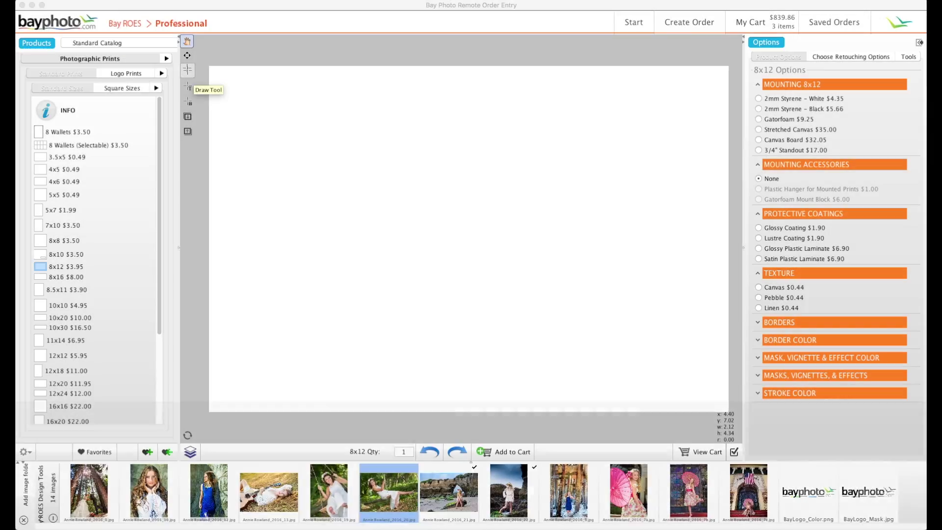
click(188, 70)
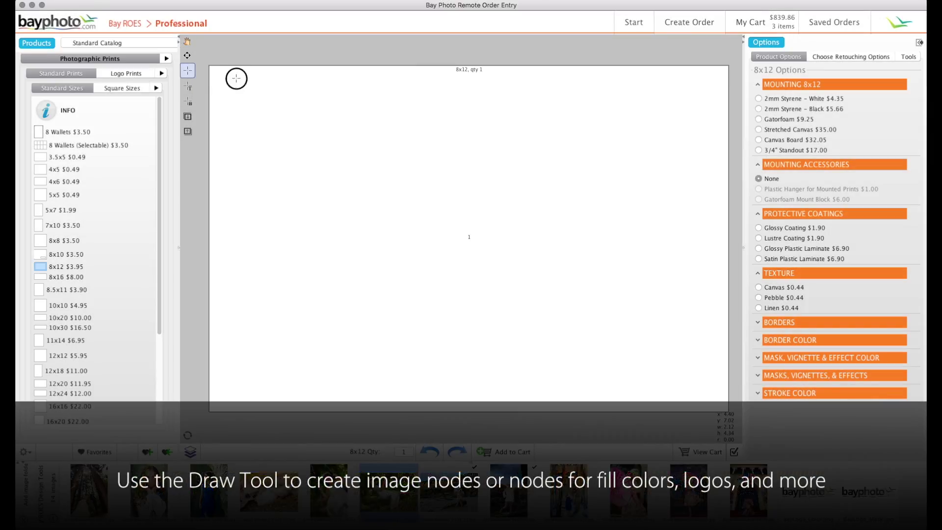
mouse_move(236, 79)
mouse_down()
mouse_move(339, 190)
mouse_move(431, 264)
mouse_up()
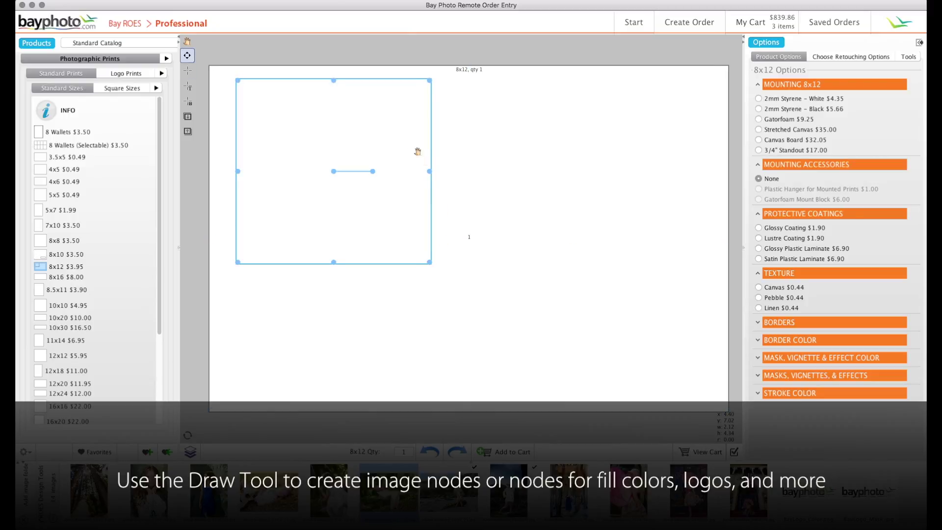
drag(408, 440, 362, 227)
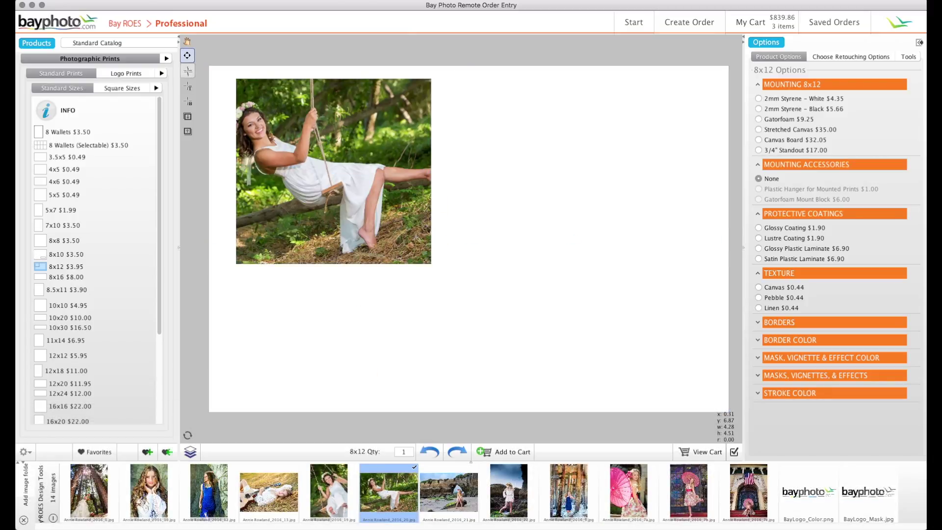
Add a second image node with the close-up swing photo, overlapping the first node's lower-right corner, and draw a text node beside it.
mouse_move(391, 198)
mouse_down()
mouse_move(532, 391)
mouse_move(573, 393)
mouse_up()
mouse_move(329, 490)
mouse_down()
mouse_move(412, 399)
mouse_move(462, 318)
mouse_up()
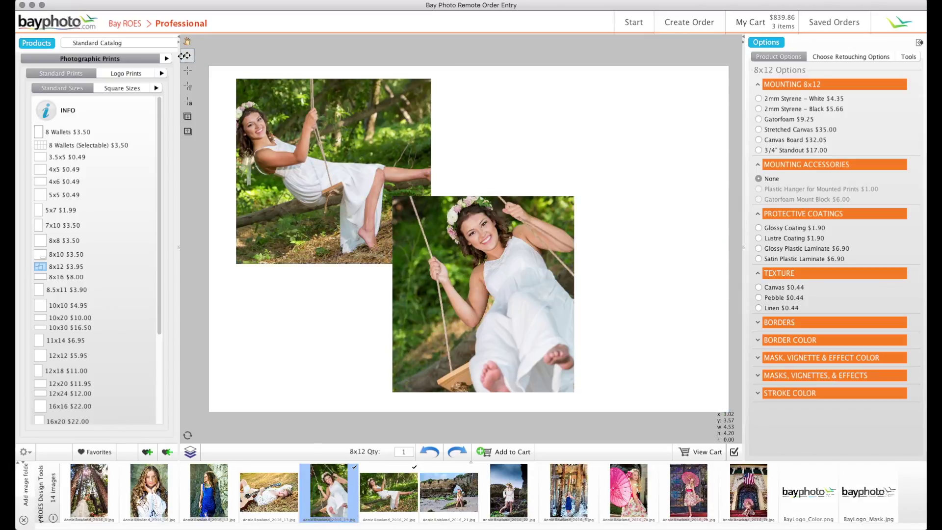
click(188, 85)
mouse_move(599, 314)
mouse_down()
mouse_move(716, 391)
mouse_move(707, 390)
mouse_up()
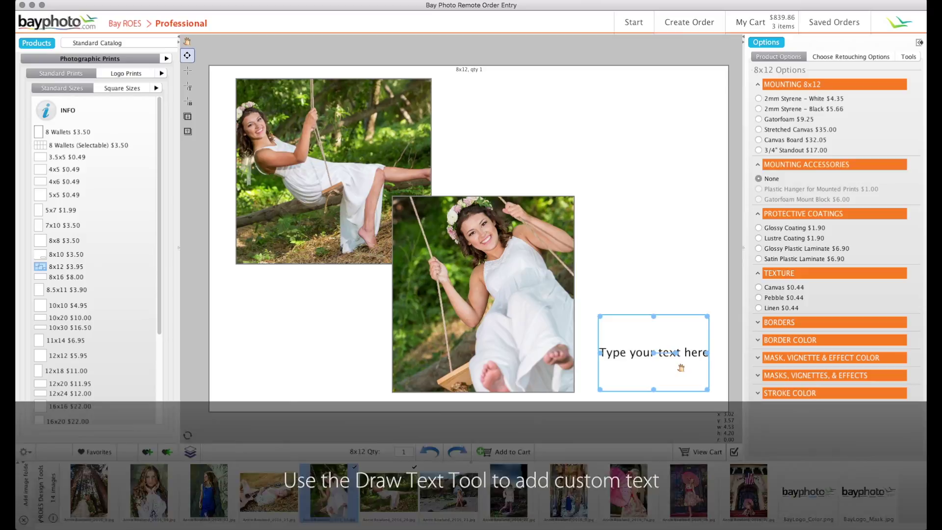
Layer the close-up swing photo down behind the reclining one, and shift the reclining picture slightly right inside its node.
key(Tab)
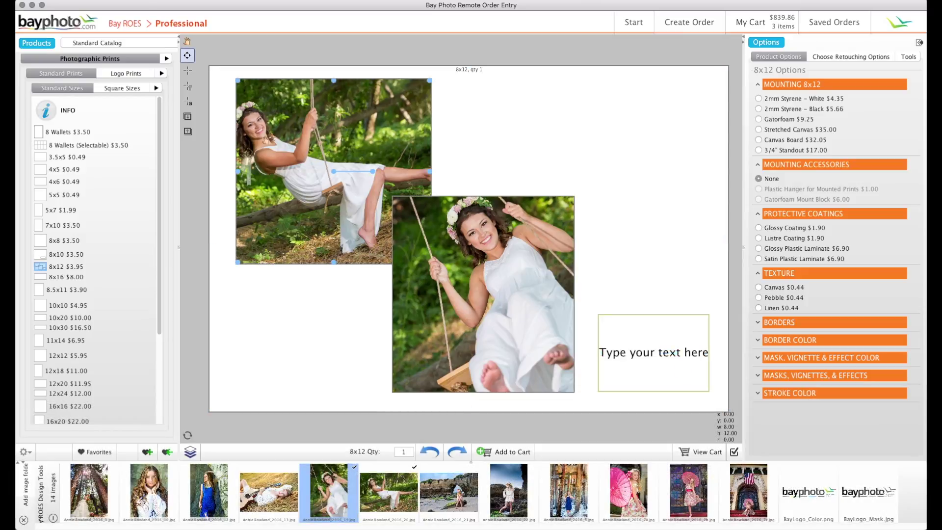
click(187, 117)
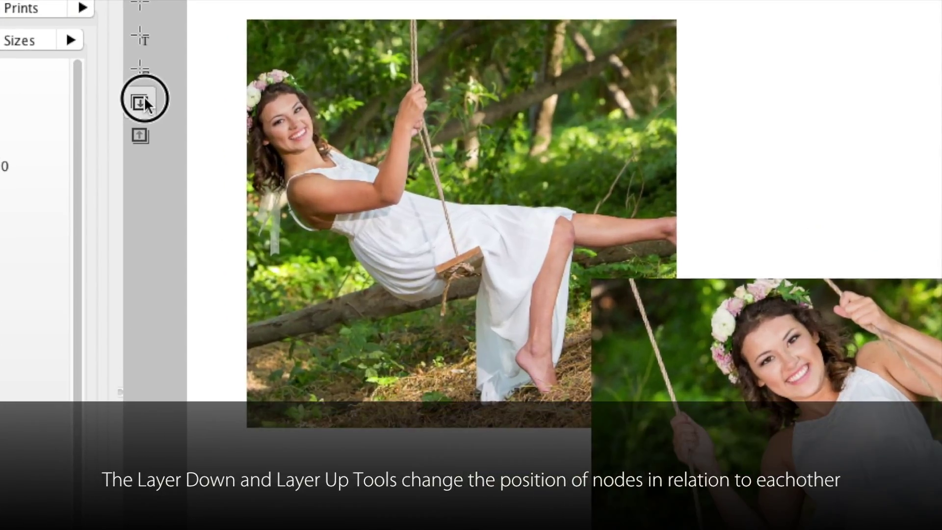
click(144, 98)
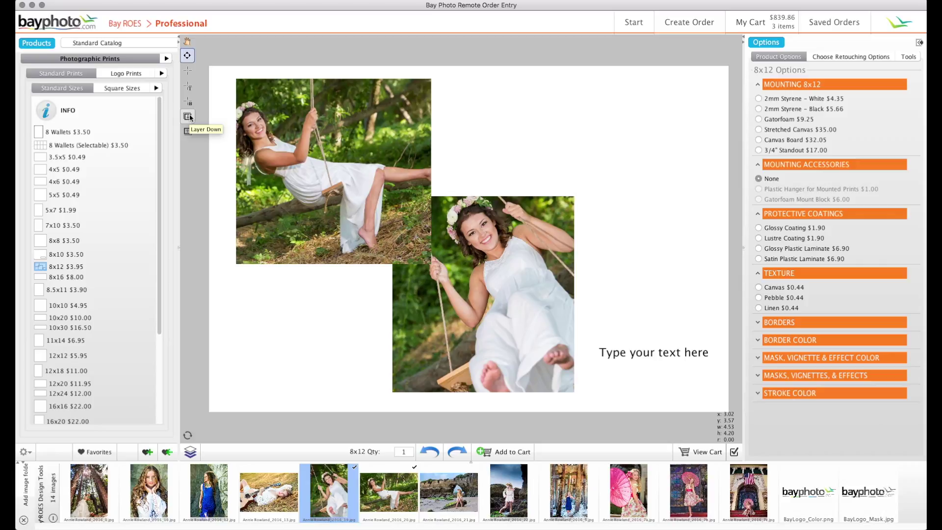
click(187, 41)
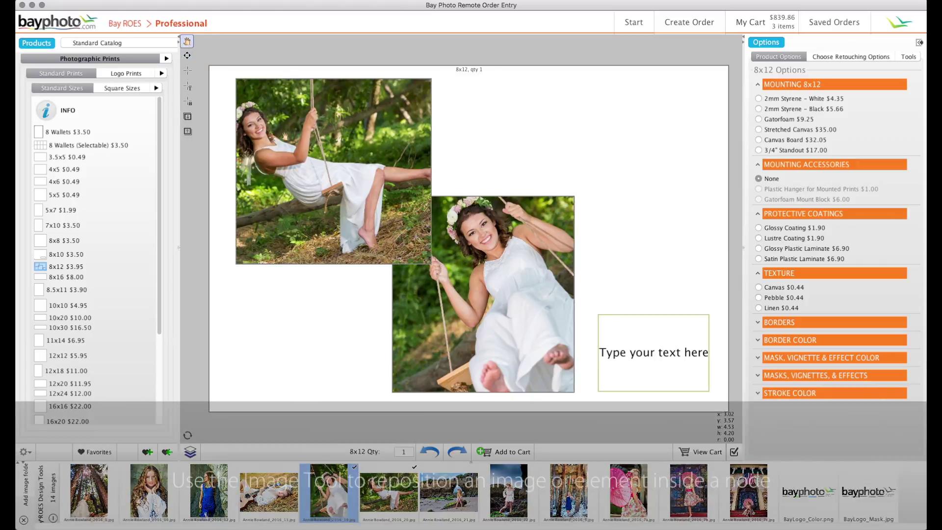
drag(334, 171, 351, 172)
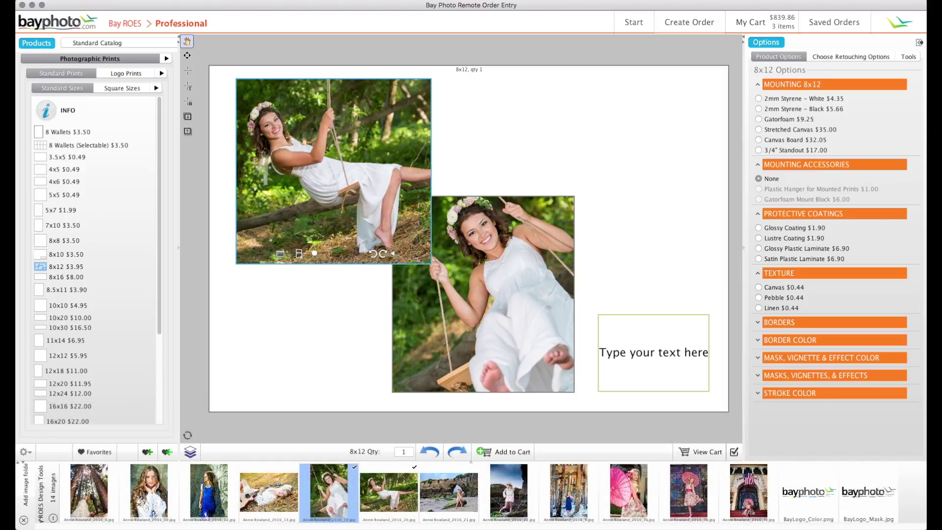
Turn on the layout grid for the 8x12 print, keeping the 0.5 spacing.
click(908, 56)
click(758, 156)
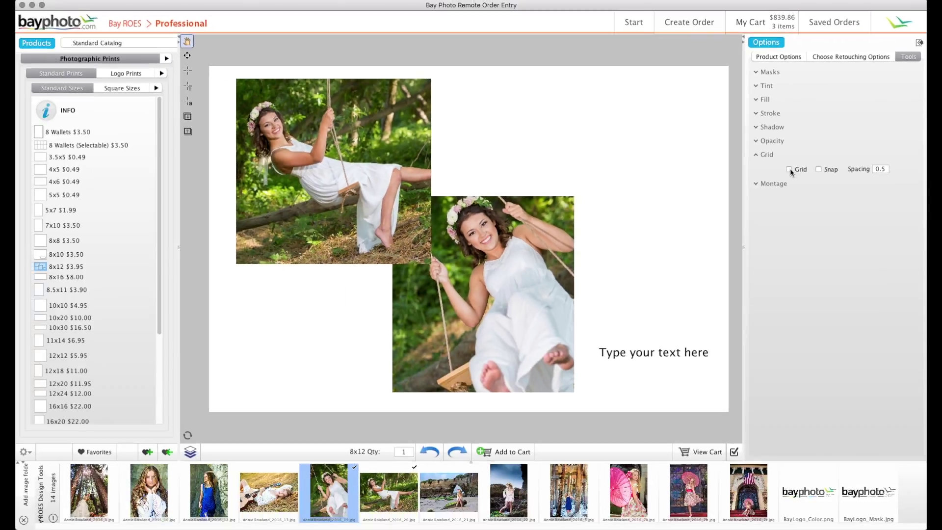
click(788, 169)
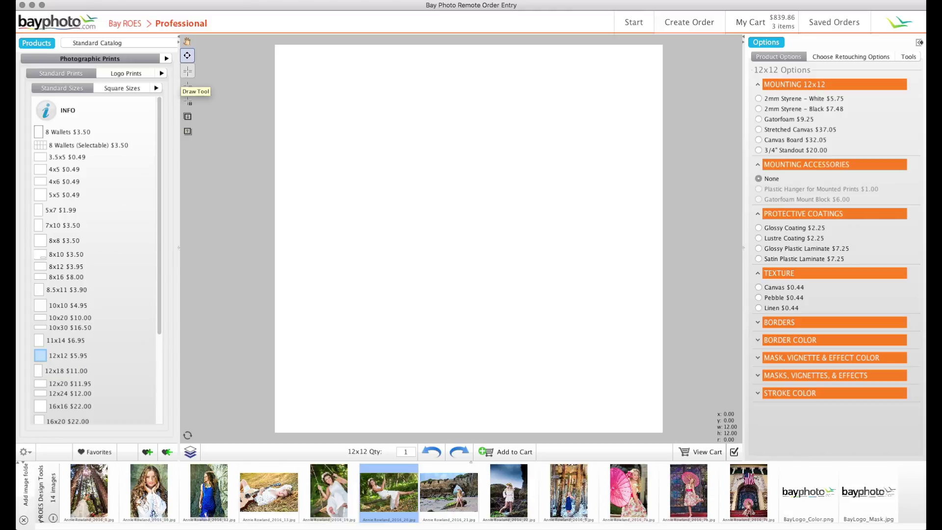
Draw an image node about 8.91 by 8.54 on the 12x12 print and rotate it to about -1.54 degrees.
click(187, 70)
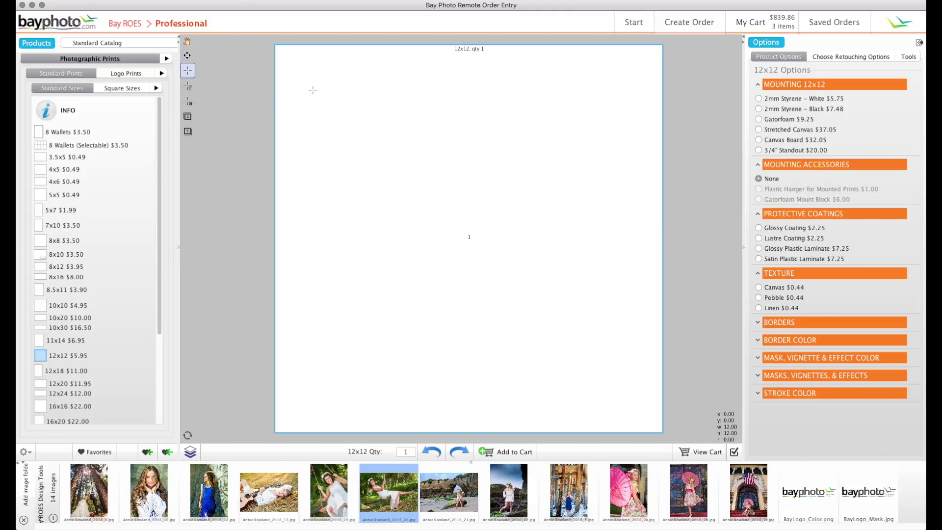
drag(325, 90, 612, 377)
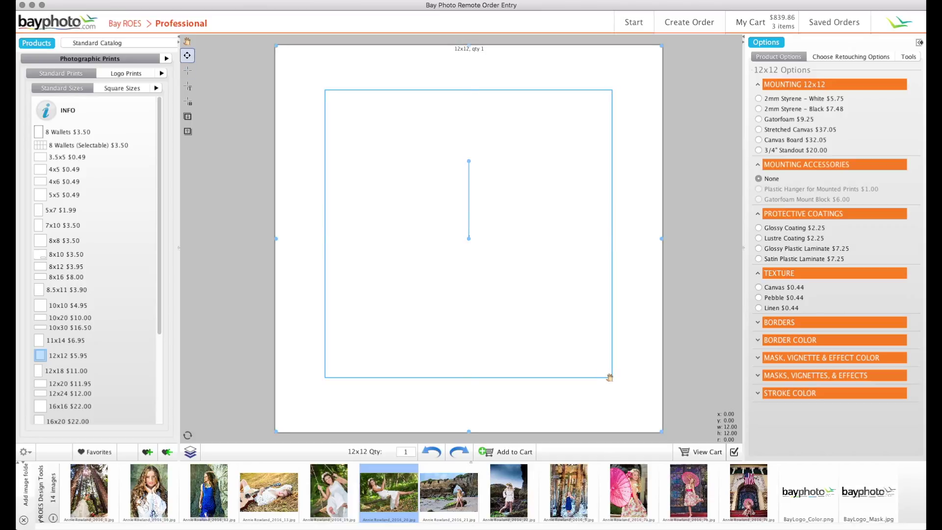
click(604, 373)
mouse_move(605, 372)
mouse_down()
mouse_move(603, 361)
mouse_move(611, 364)
mouse_up()
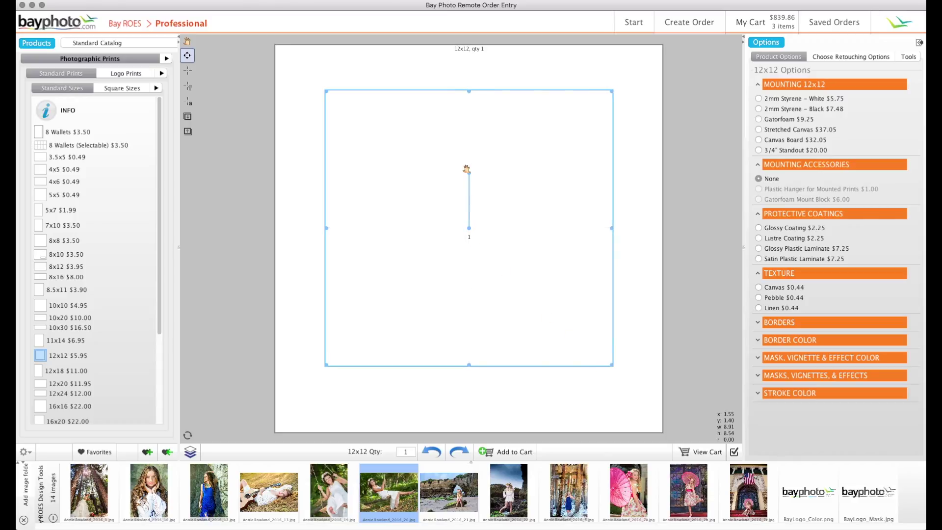
drag(468, 171, 466, 173)
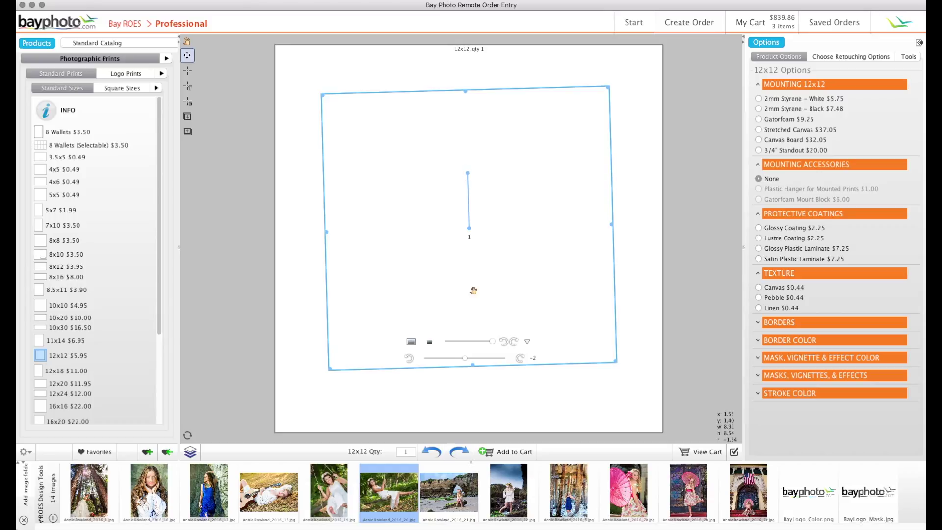
Fill the tilted node with the close-up swing photo and shift the picture down and slightly left to frame the whole flower crown.
click(443, 493)
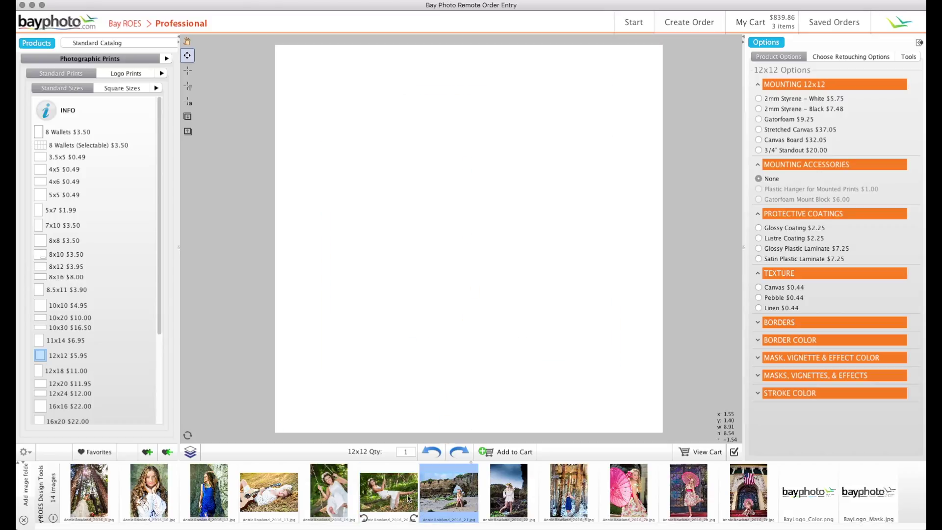
drag(337, 494, 430, 273)
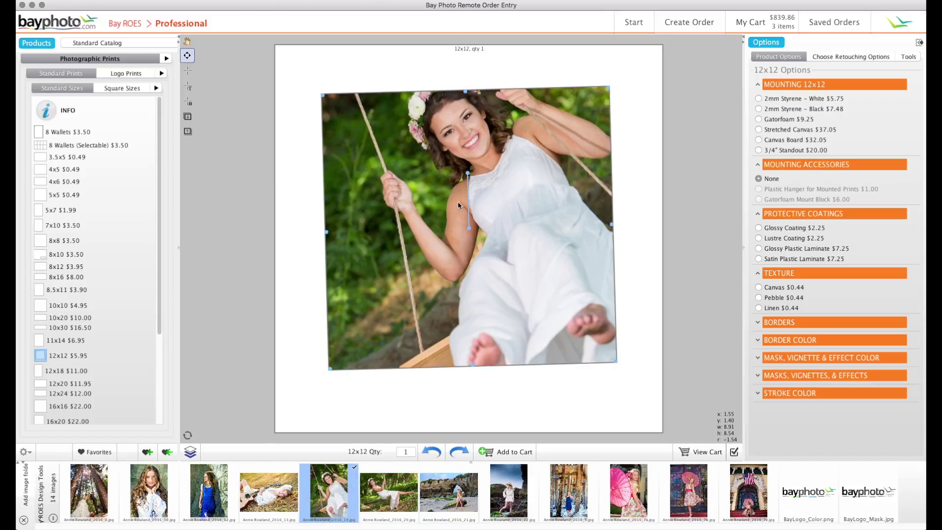
drag(458, 202, 468, 240)
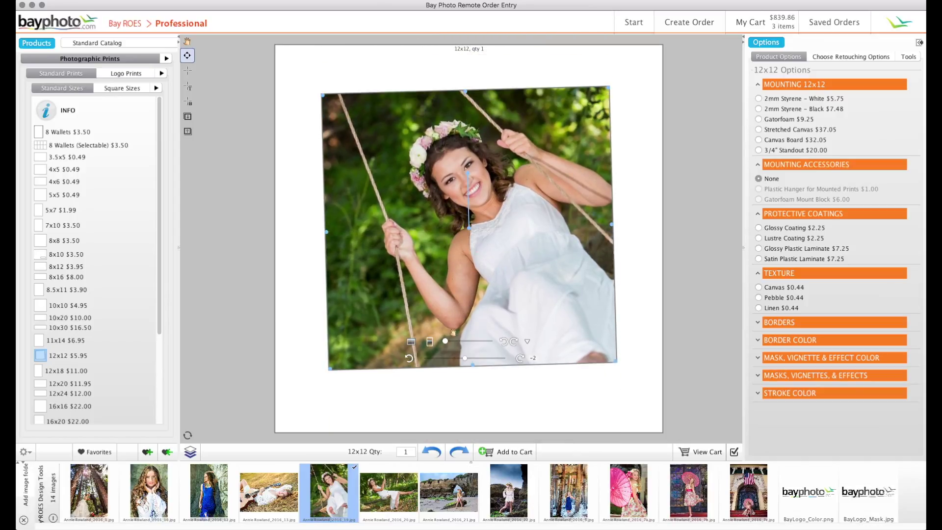
drag(471, 357, 464, 358)
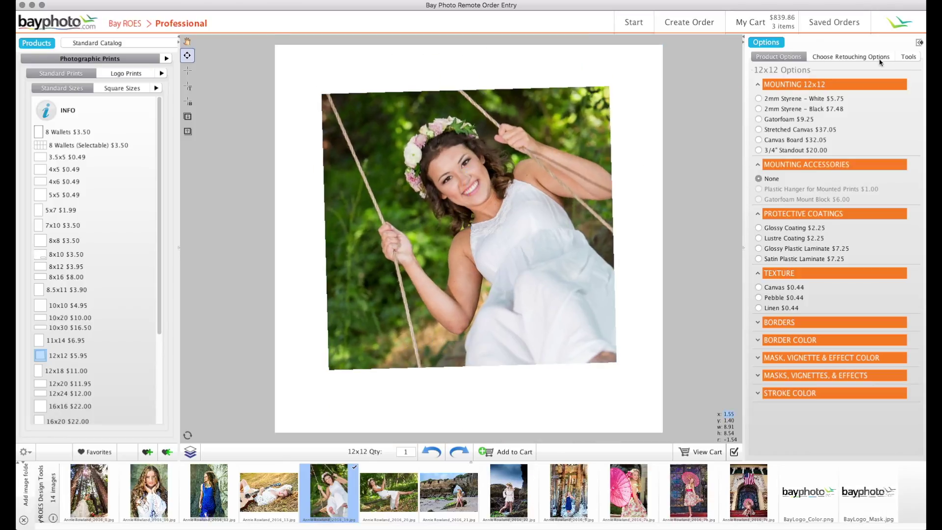
Add a 0.15 wide stroke around the photo and sample its pink colour (201, 152, 150) from the flower crown.
click(908, 57)
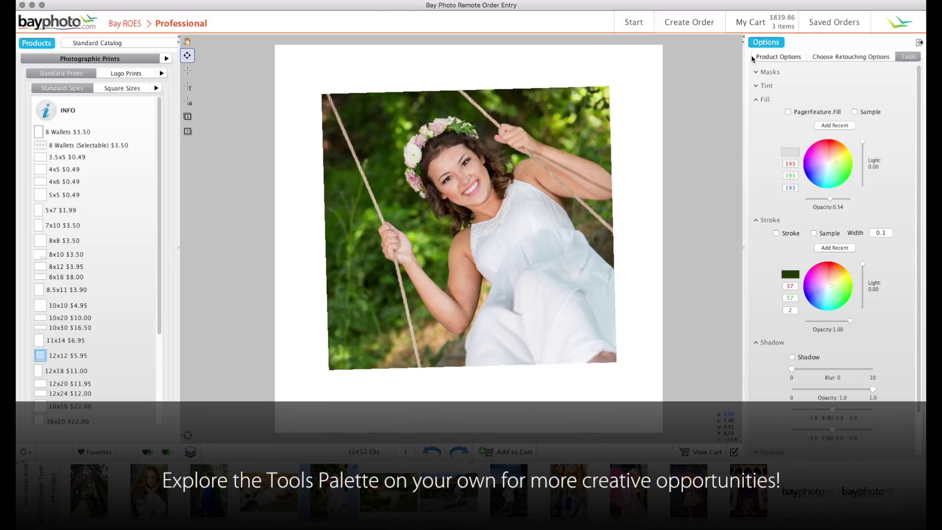
click(187, 55)
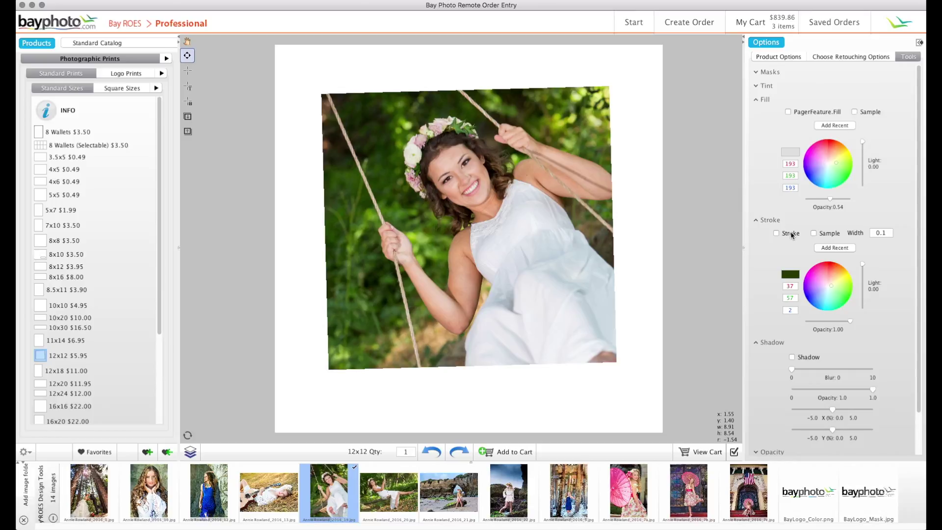
click(776, 233)
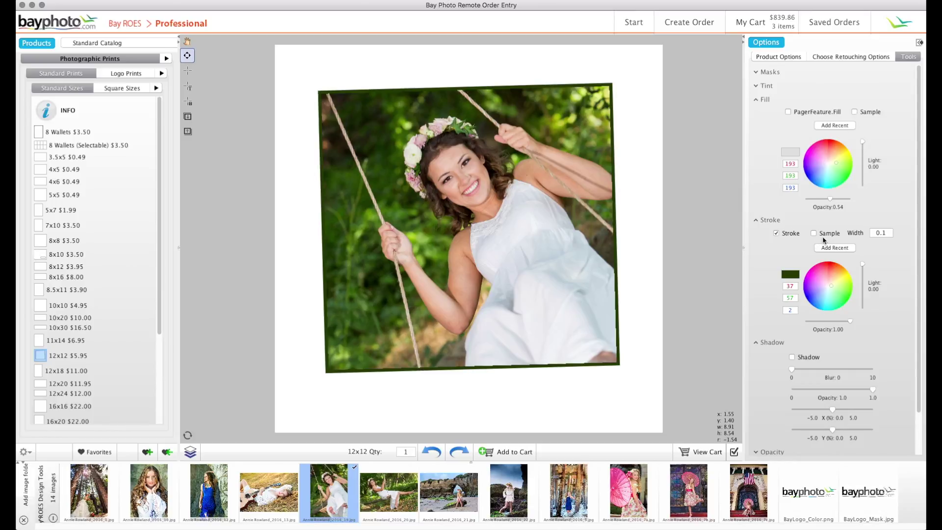
click(883, 234)
click(813, 233)
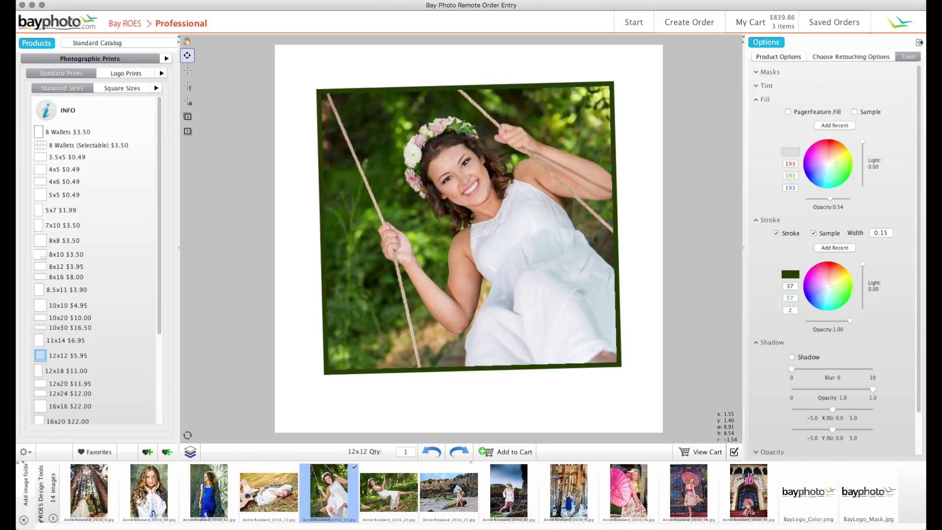
click(435, 128)
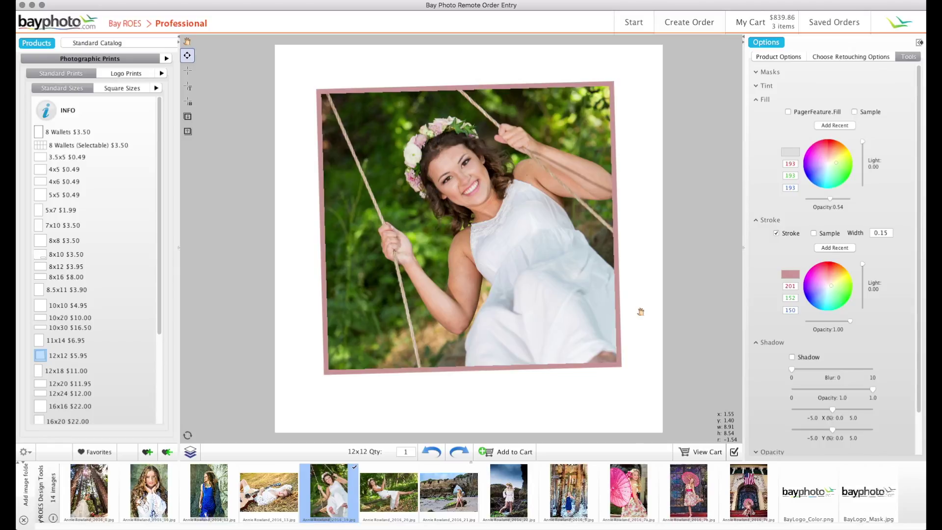
Add a shadow to the photo with blur 2, X offset 1.2% and Y offset 1.6%.
scroll(806, 385, down, 3)
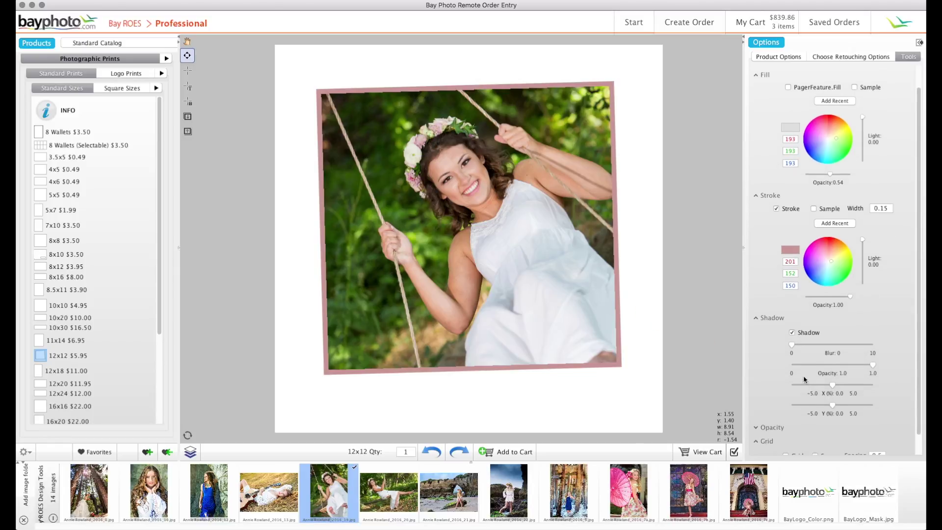
drag(791, 323, 807, 322)
drag(832, 363, 838, 382)
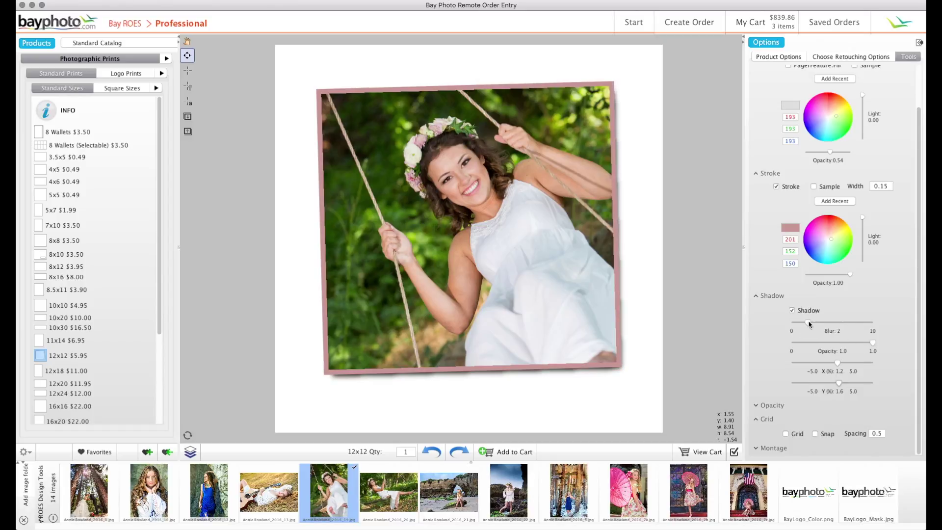
Increase the blur of the tilted photo's shadow to 4.
drag(807, 323, 824, 323)
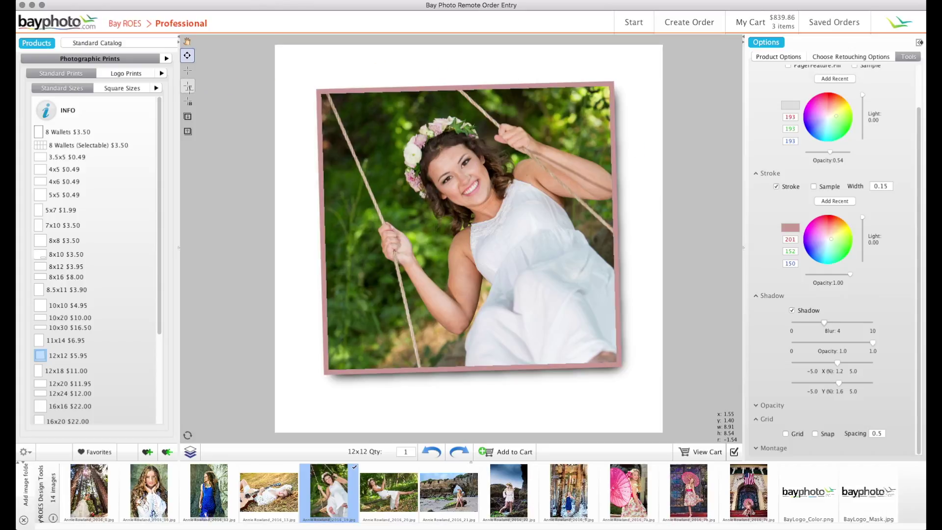
Add a text node about 7.11 by 1.23 below the photo, reading the subject's first name and 2017, in the decorative font listed above David.
click(187, 87)
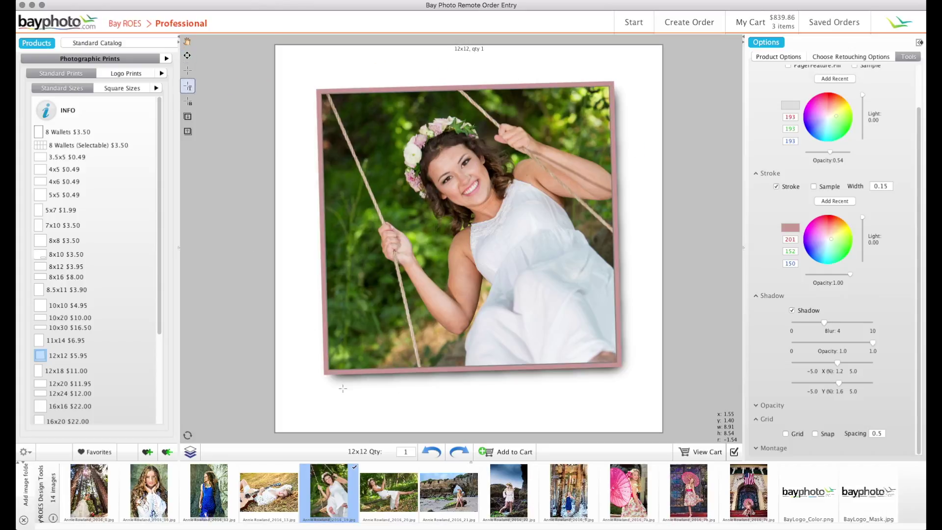
drag(368, 386, 598, 425)
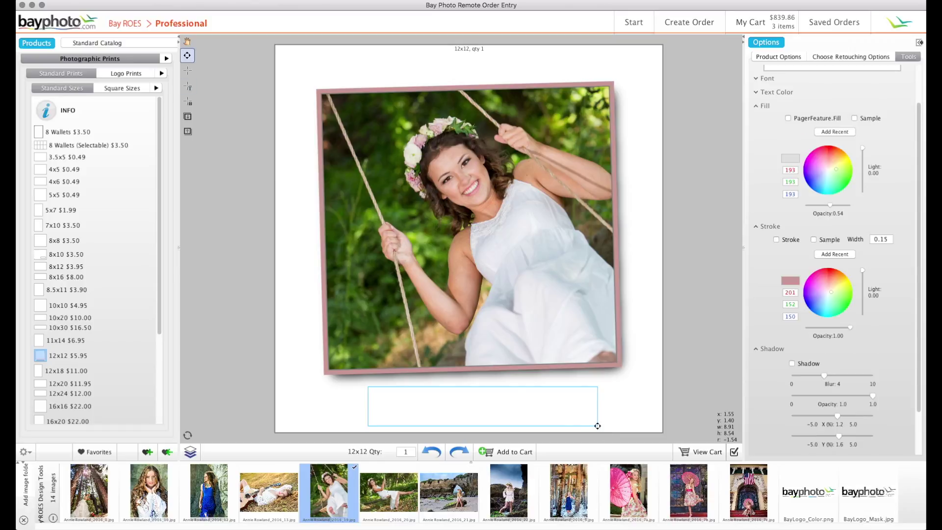
click(785, 92)
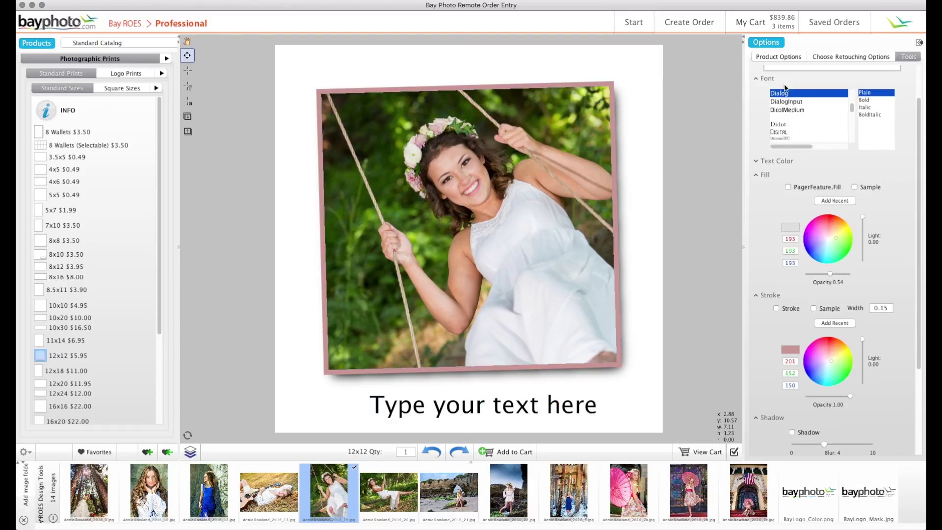
scroll(785, 93, up, 2)
click(858, 90)
text(Annie 2017)
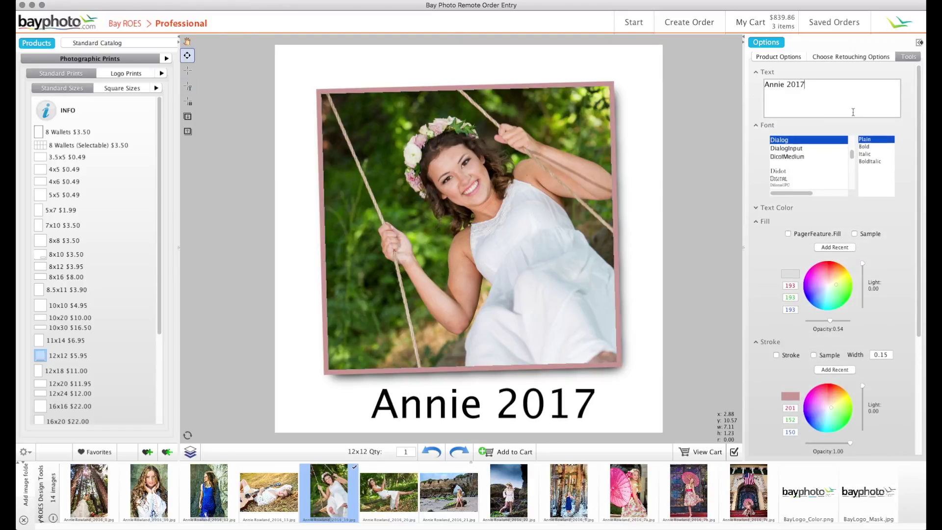
scroll(852, 152, up, 3)
click(793, 167)
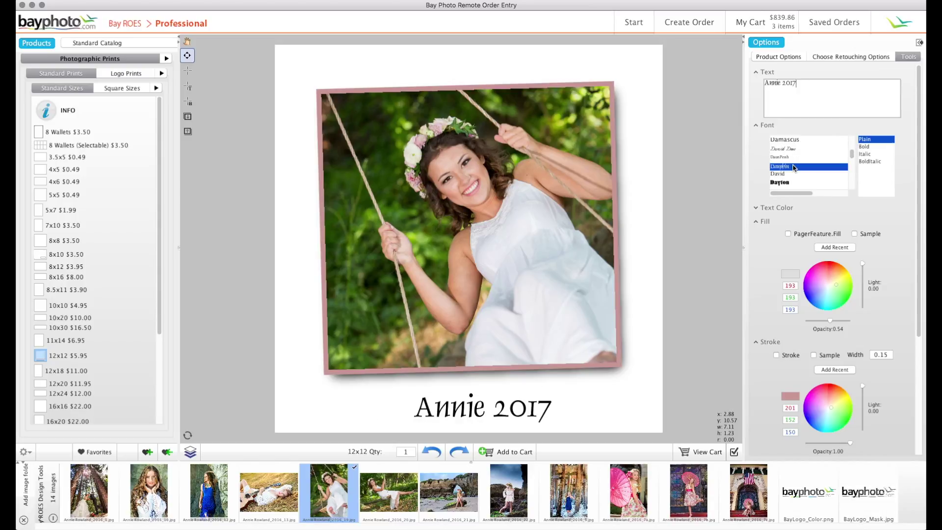
Align the tilted photo and the text node below it with each other using Center Horizontally.
right_click(386, 111)
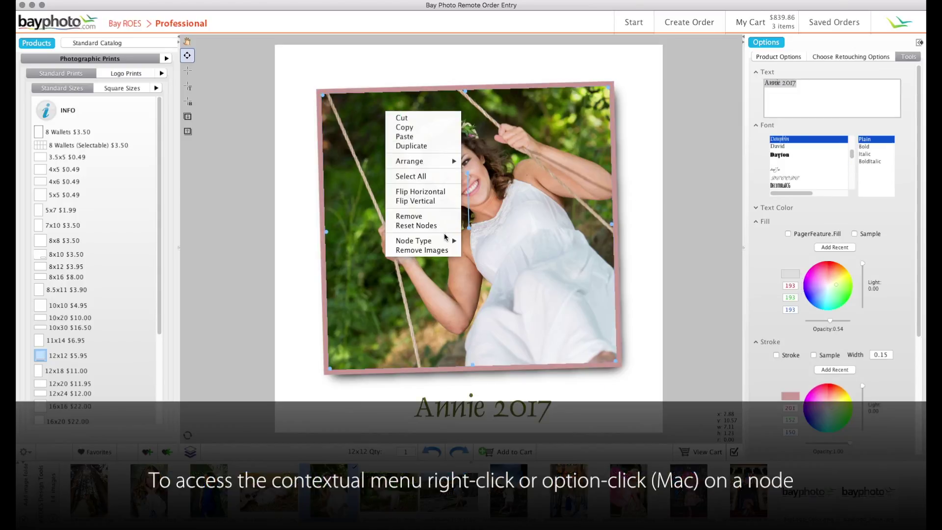
mouse_move(439, 162)
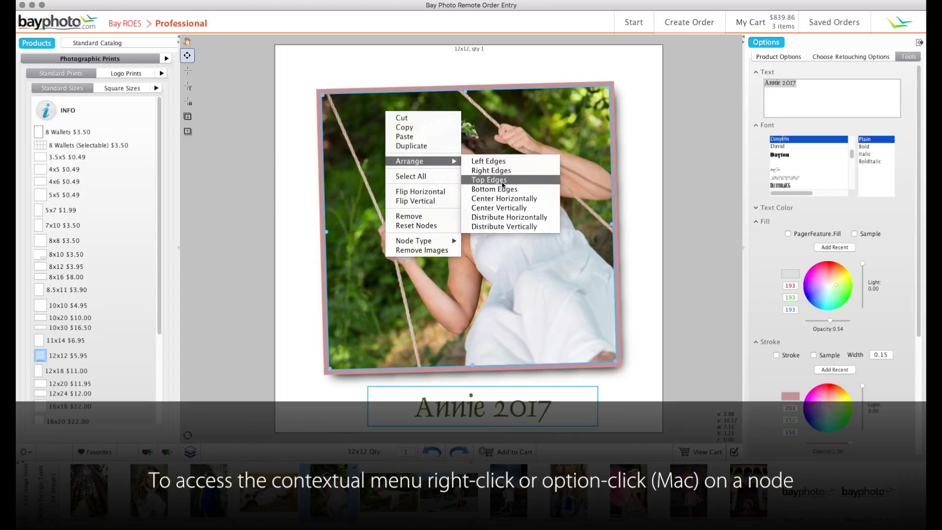
click(502, 199)
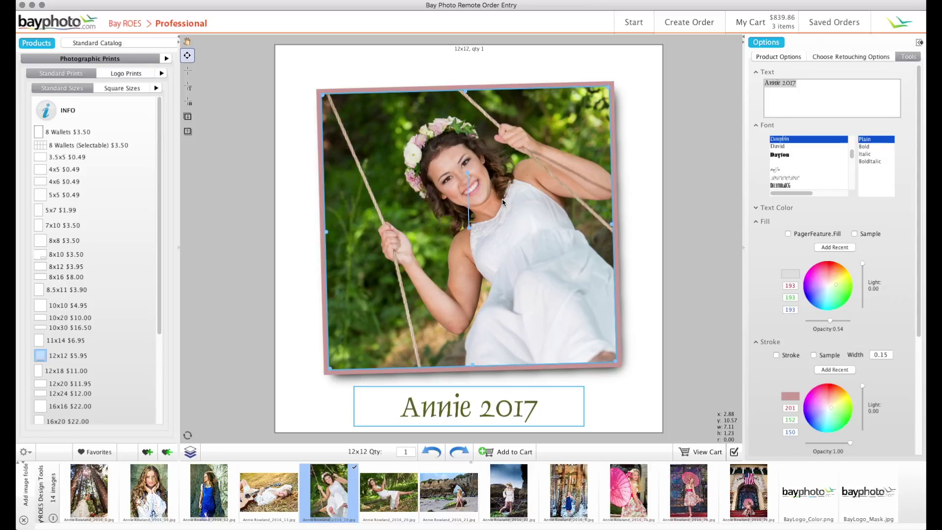
right_click(502, 201)
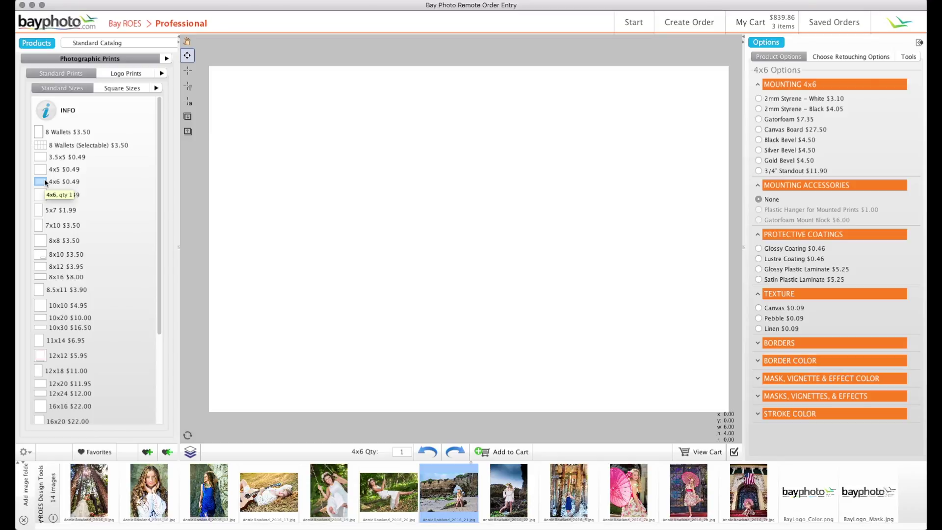
Fill the 4x6 print with the beach rock arch photo and load BayLogo_Mask.jpg as its custom mask.
drag(448, 490, 475, 240)
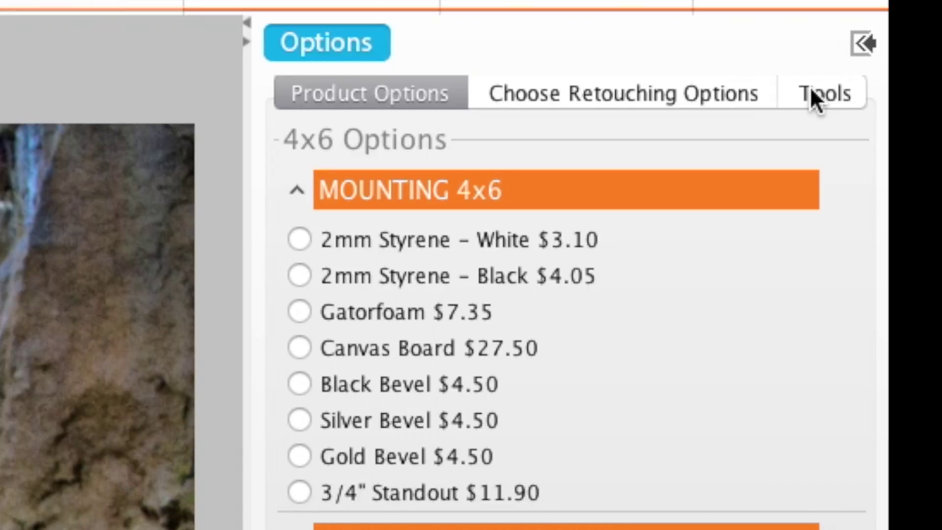
click(881, 67)
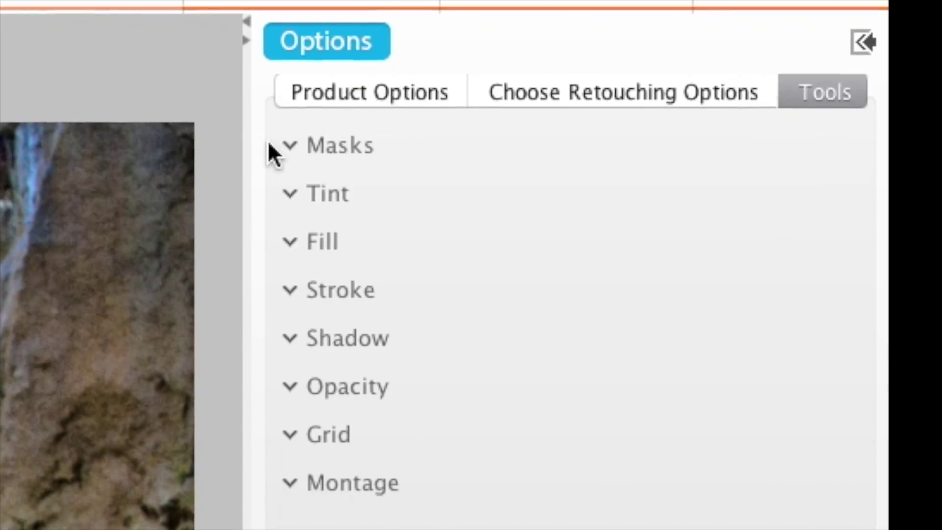
click(316, 146)
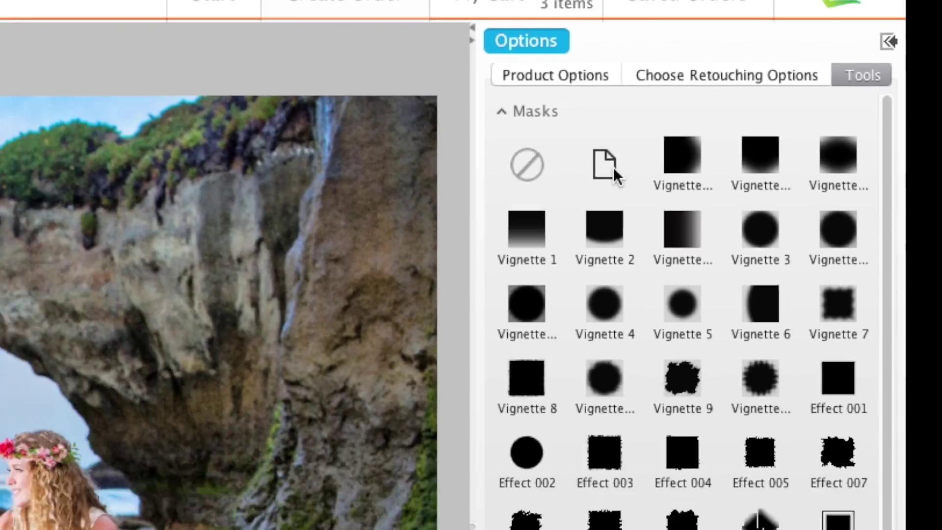
click(609, 170)
click(373, 254)
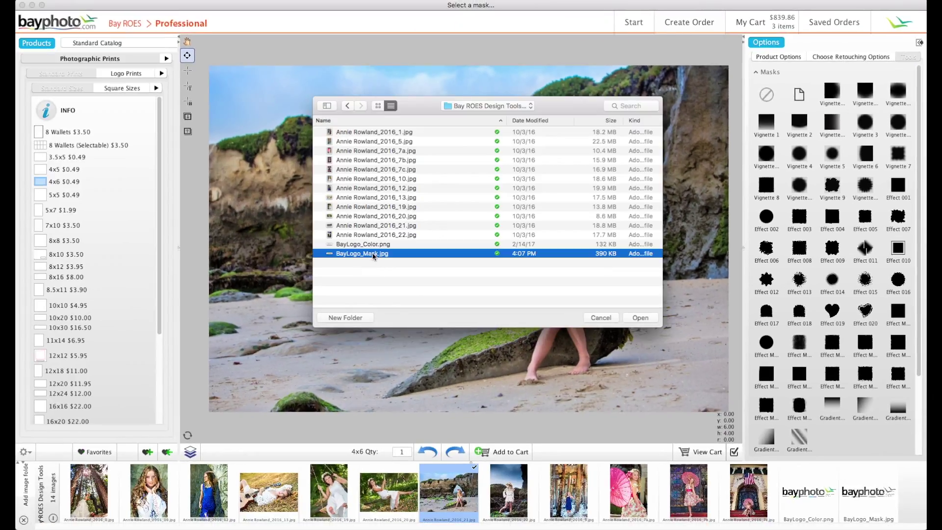
click(640, 317)
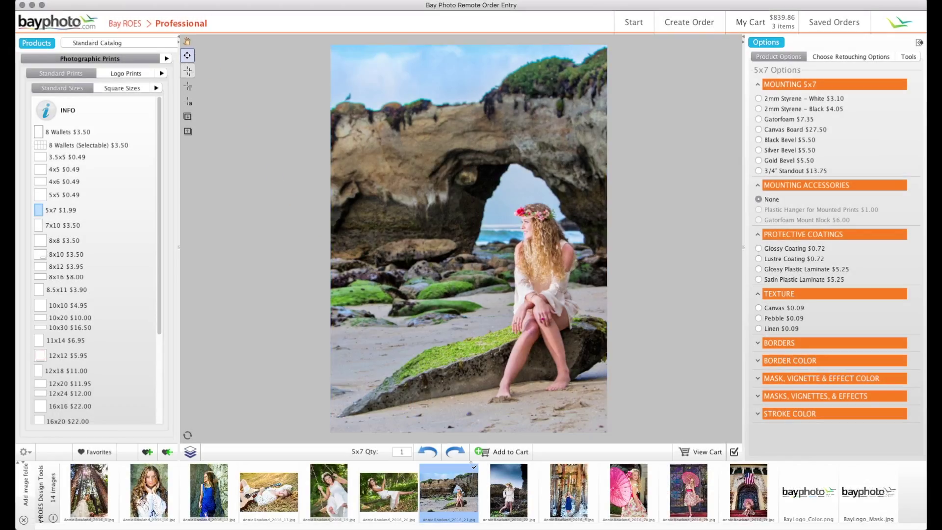
Draw an image node about 2.62 by 0.86 over the beach at the 5x7 photo's lower left and fill it with BayLogo_Color.png.
click(187, 70)
drag(354, 303, 498, 349)
drag(798, 496, 442, 328)
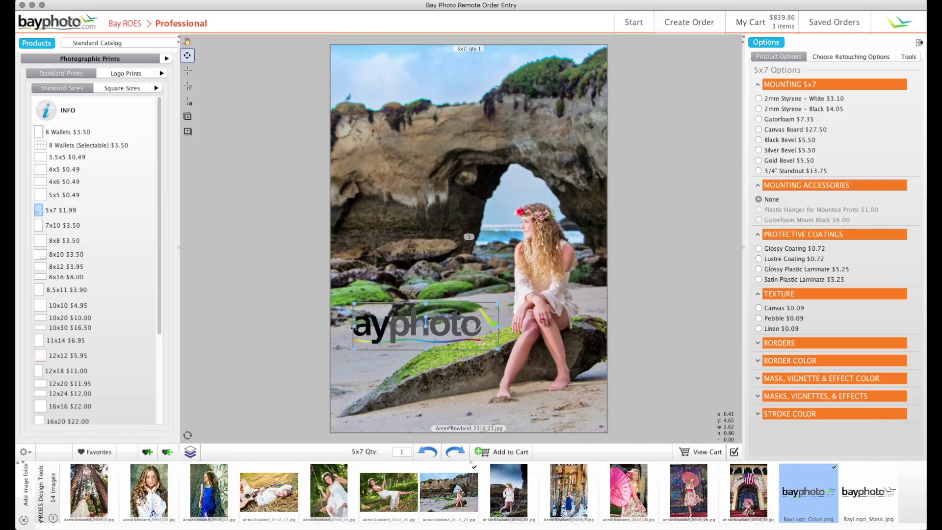